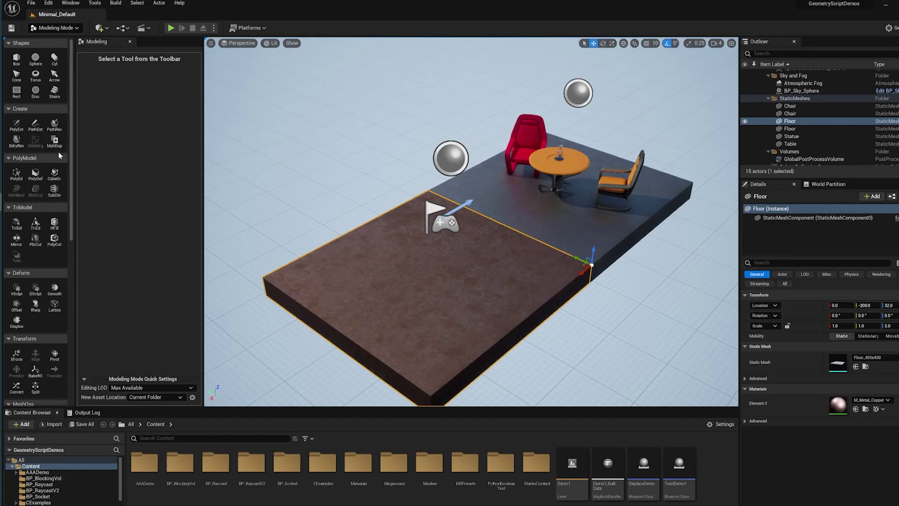
{"action": "left_click_drag", "start_coordinate": [73, 153], "coordinate": [66, 356]}
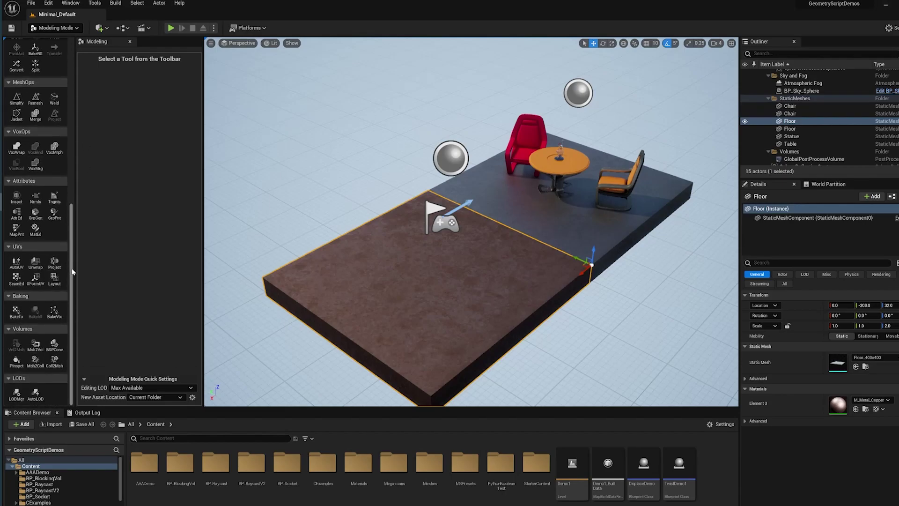
{"action": "left_click_drag", "start_coordinate": [73, 271], "coordinate": [73, 261]}
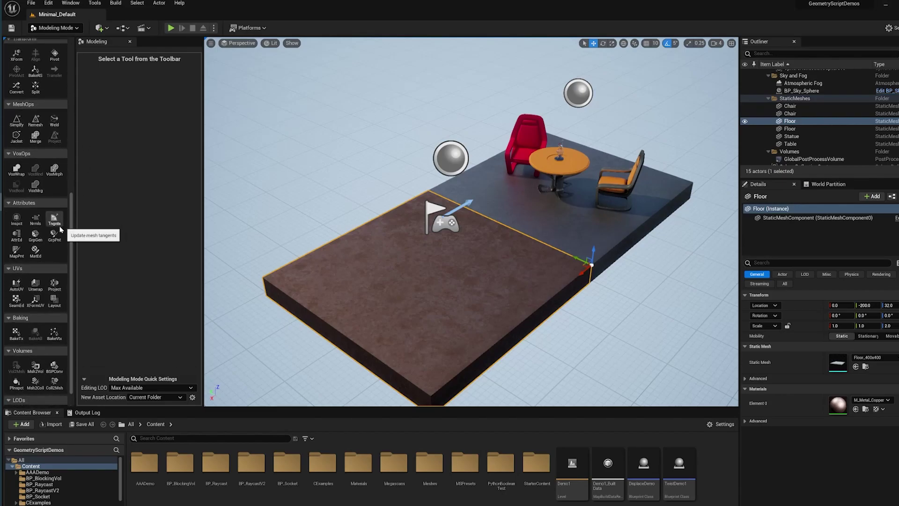
{"action": "left_click_drag", "start_coordinate": [73, 229], "coordinate": [71, 80]}
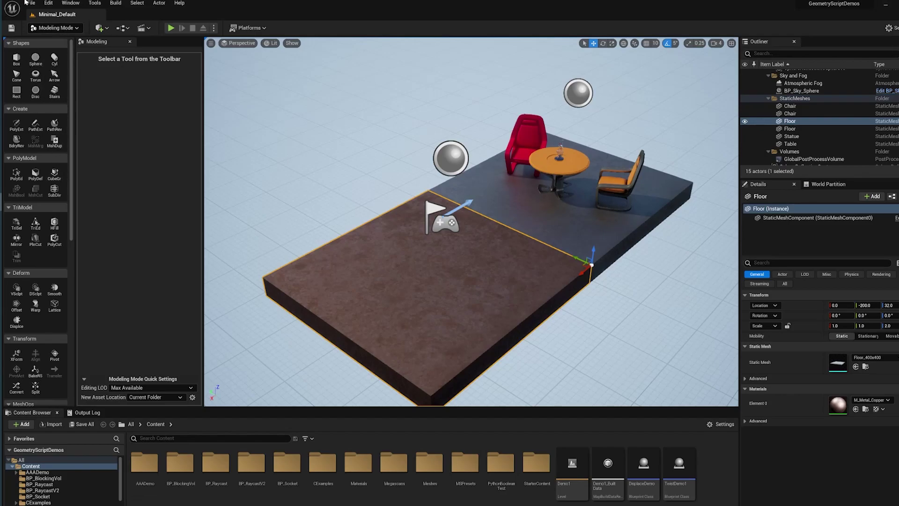
- Open the Modeling Mode plugin settings in the Editor Preferences
{"action": "left_click", "coordinate": [49, 4]}
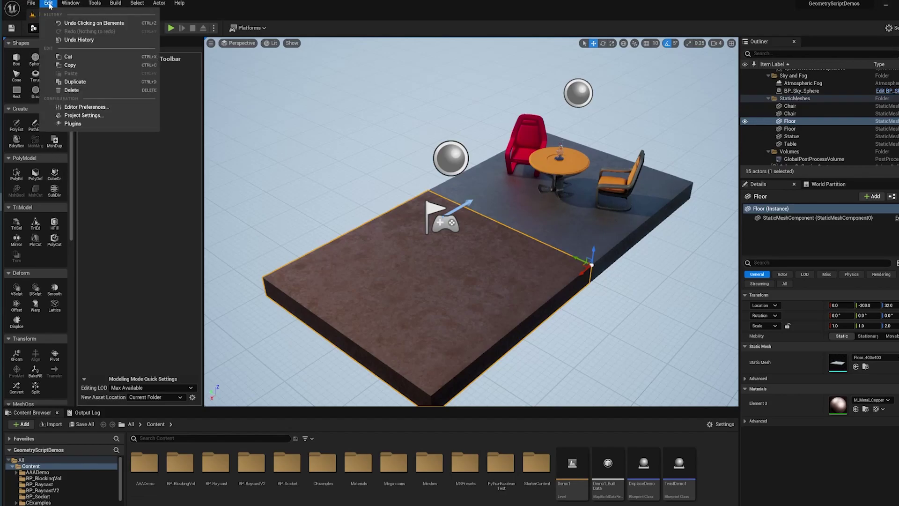
{"action": "left_click", "coordinate": [81, 107]}
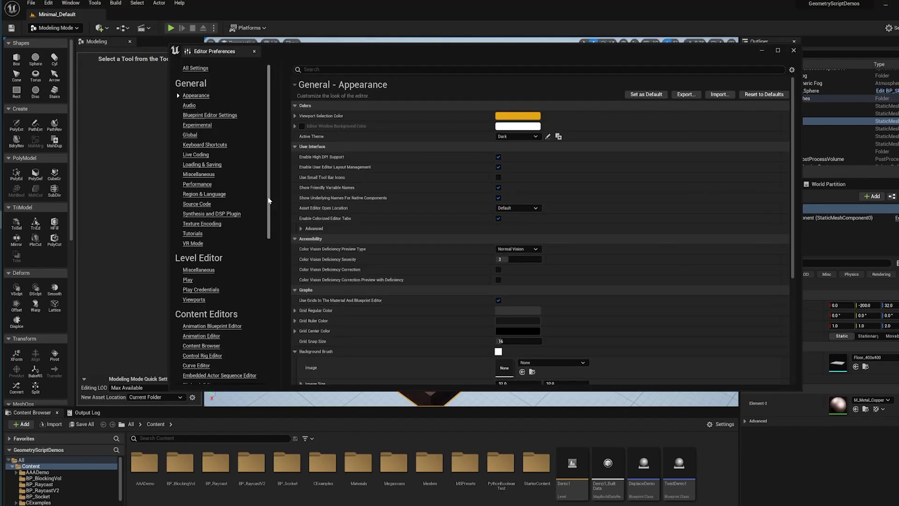
{"action": "scroll", "coordinate": [269, 327], "scroll_direction": "down", "scroll_amount": 5}
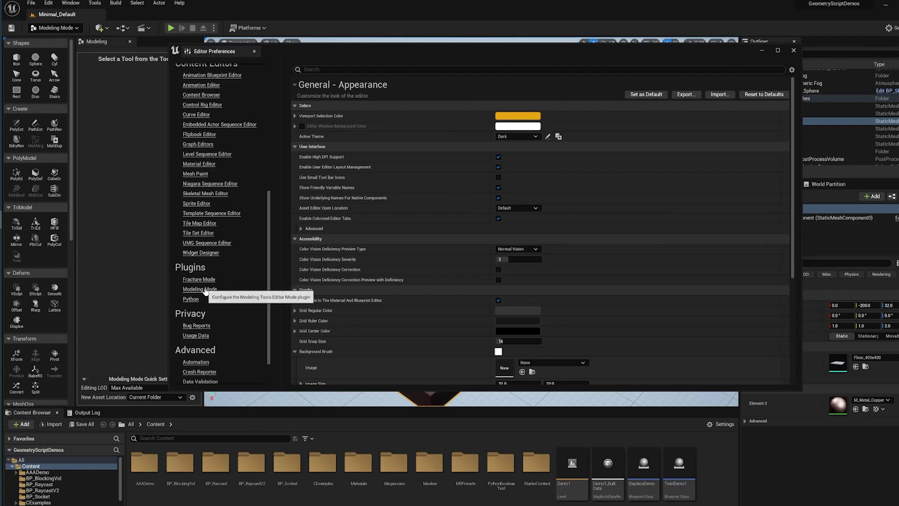
{"action": "left_click", "coordinate": [203, 290]}
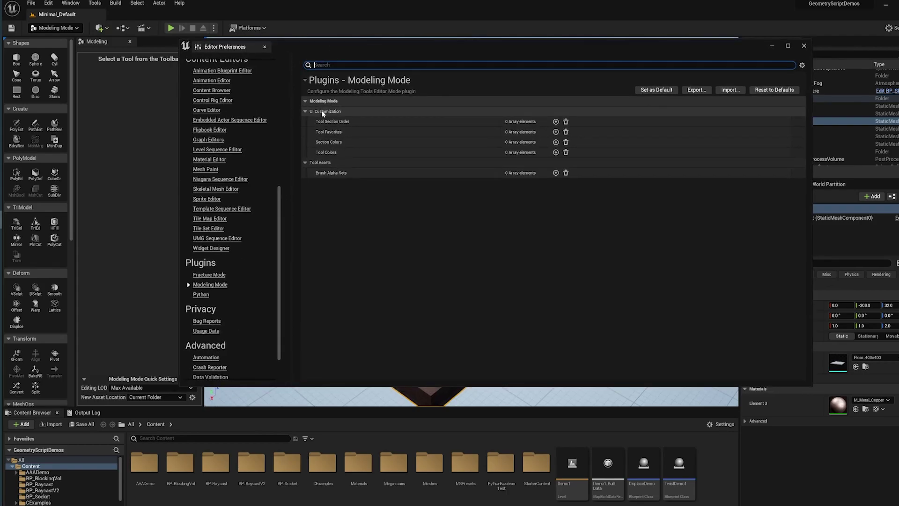
{"action": "mouse_move", "coordinate": [307, 45]}
{"action": "left_mouse_down"}
{"action": "mouse_move", "coordinate": [326, 39]}
{"action": "mouse_move", "coordinate": [308, 34]}
{"action": "left_mouse_up"}
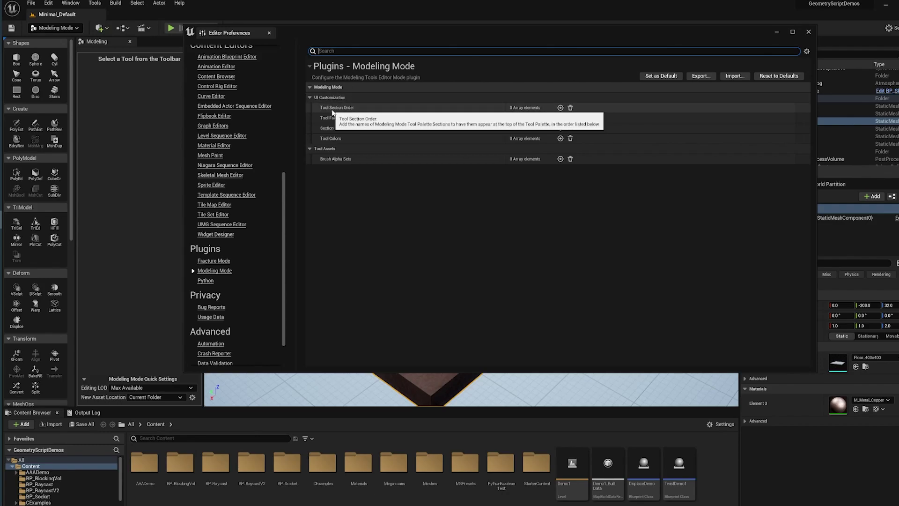
- Add two entries to the Tool Section Order setting, Attributes first and MeshOps second
{"action": "left_click", "coordinate": [560, 108]}
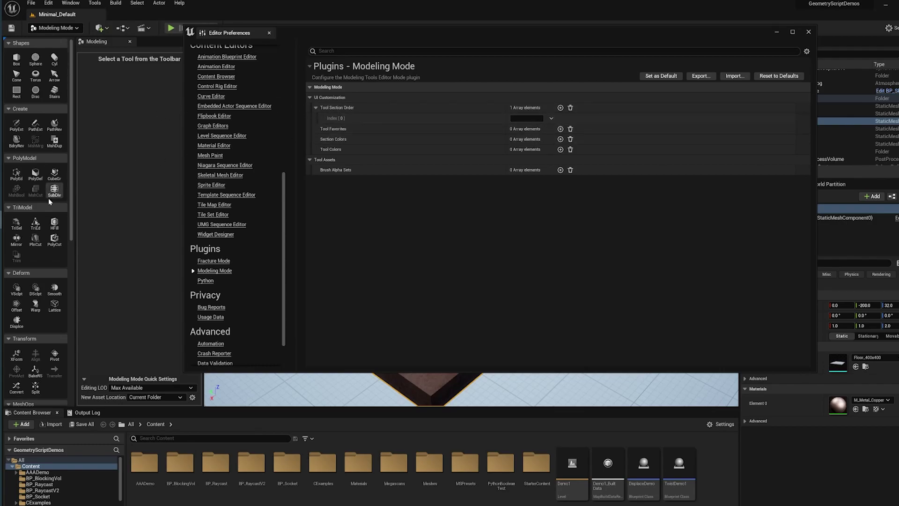
{"action": "scroll", "coordinate": [51, 210], "scroll_direction": "down", "scroll_amount": 5}
{"action": "scroll", "coordinate": [61, 280], "scroll_direction": "down", "scroll_amount": 4}
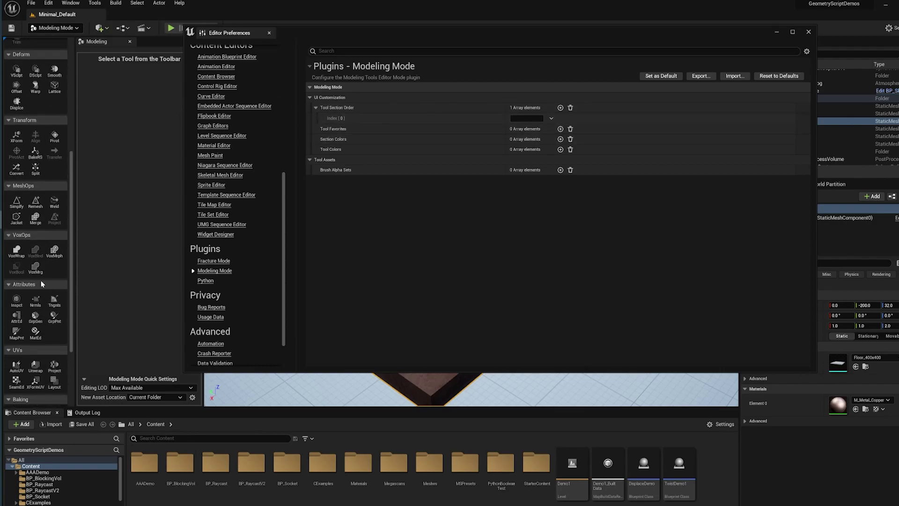
{"action": "left_click", "coordinate": [560, 108]}
{"action": "left_click", "coordinate": [526, 129]}
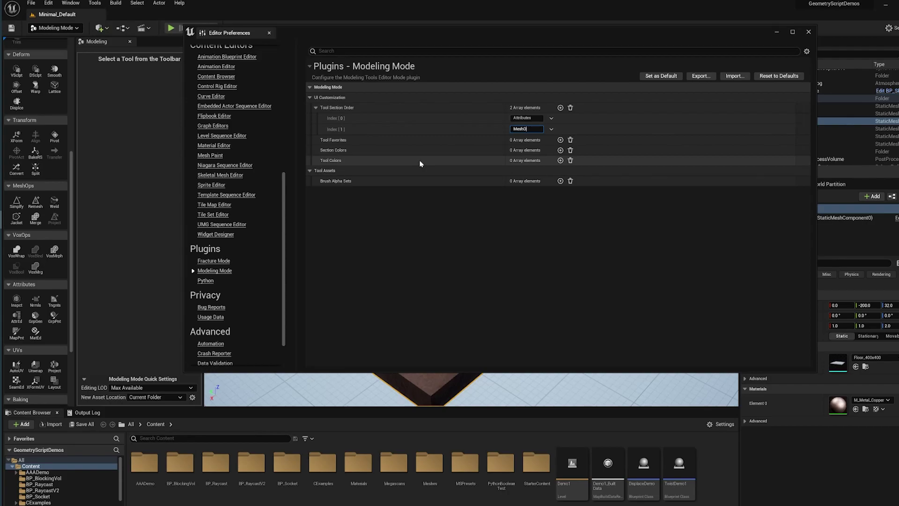
{"action": "left_click", "coordinate": [399, 229]}
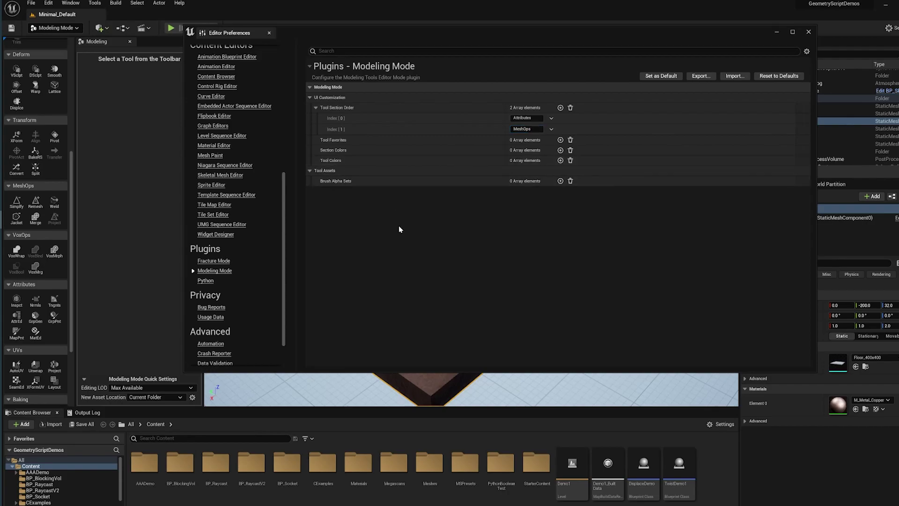
- Switch to Select mode and back to Modeling mode to apply the new tool section order
{"action": "left_click", "coordinate": [60, 28]}
{"action": "left_click", "coordinate": [44, 43]}
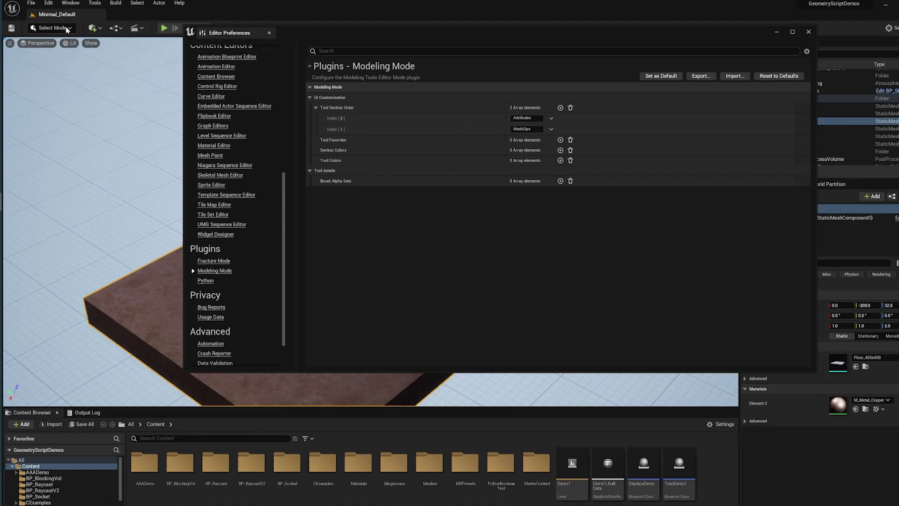
{"action": "left_click", "coordinate": [59, 28]}
{"action": "left_click", "coordinate": [44, 71]}
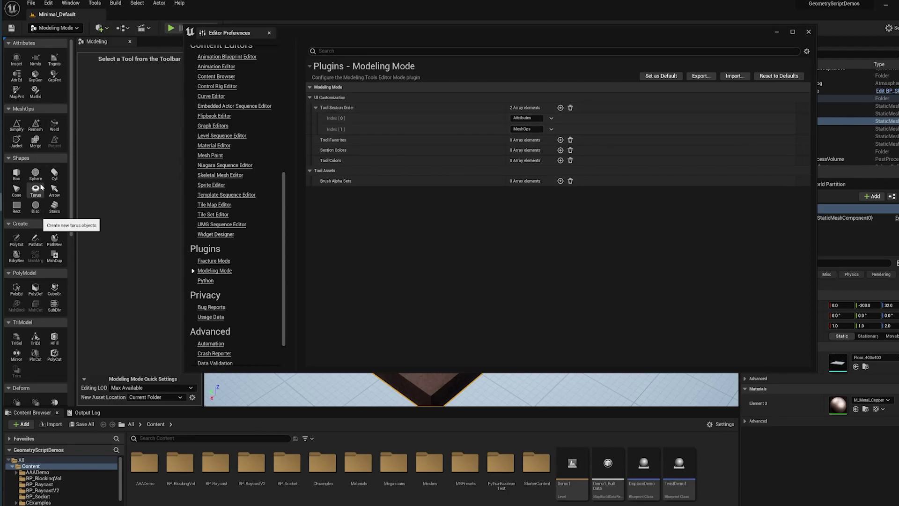
{"action": "scroll", "coordinate": [28, 175], "scroll_direction": "down", "scroll_amount": 3}
{"action": "scroll", "coordinate": [29, 357], "scroll_direction": "up", "scroll_amount": 3}
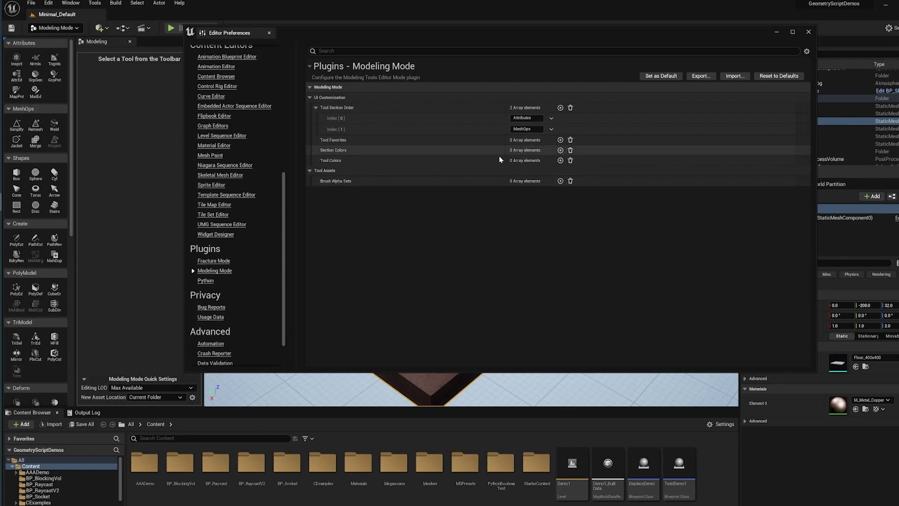
- Add the Inspct tool to the Tool Favorites setting
{"action": "left_click", "coordinate": [560, 140]}
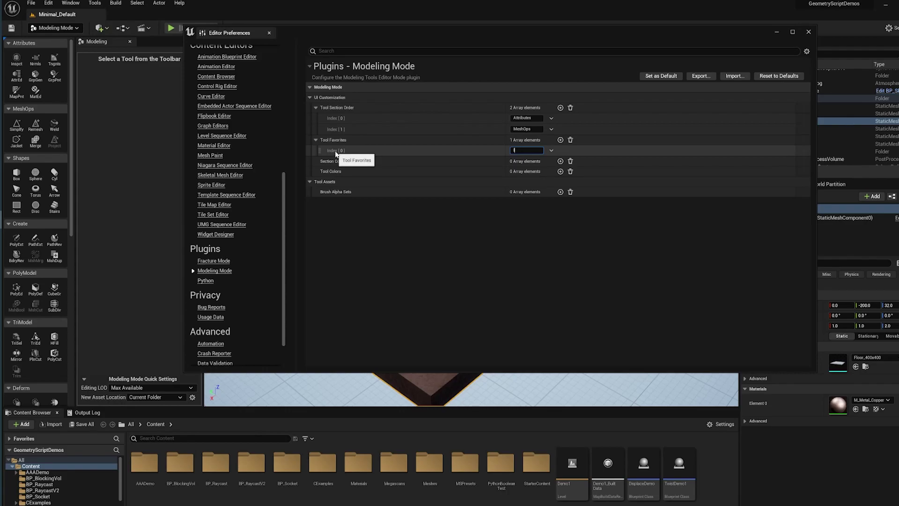
{"action": "type", "text": "Inspct"}
{"action": "key", "text": "Return"}
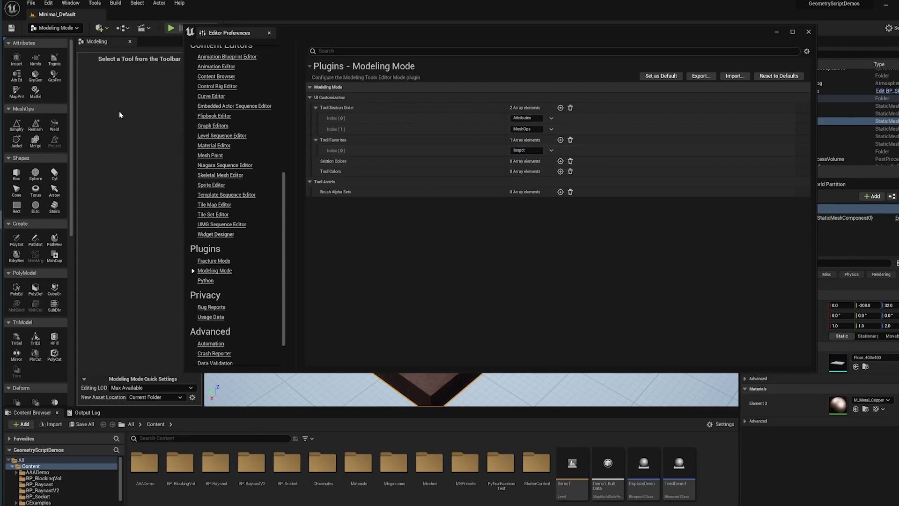
- Reload the tool palette with the new favorite by switching to Select mode and returning to Modeling mode
{"action": "left_click", "coordinate": [55, 27]}
{"action": "left_click", "coordinate": [53, 40]}
{"action": "left_click", "coordinate": [52, 28]}
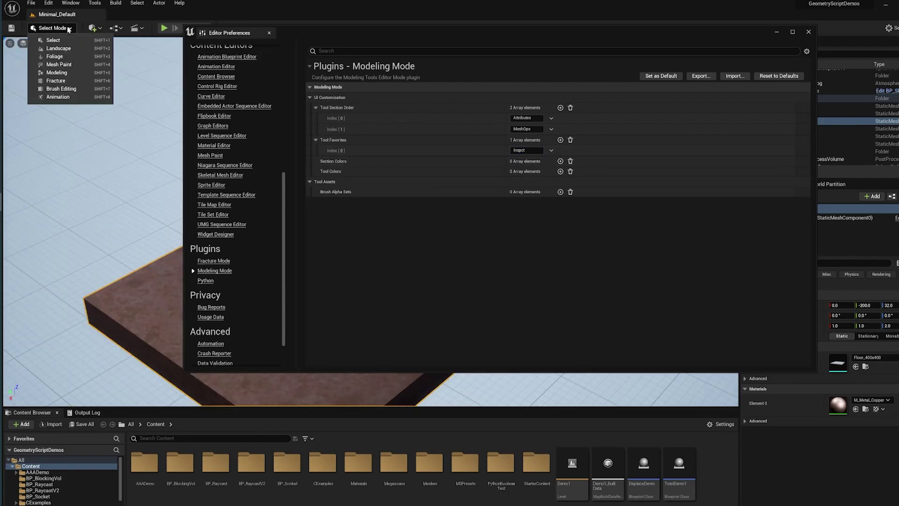
{"action": "left_click", "coordinate": [65, 72]}
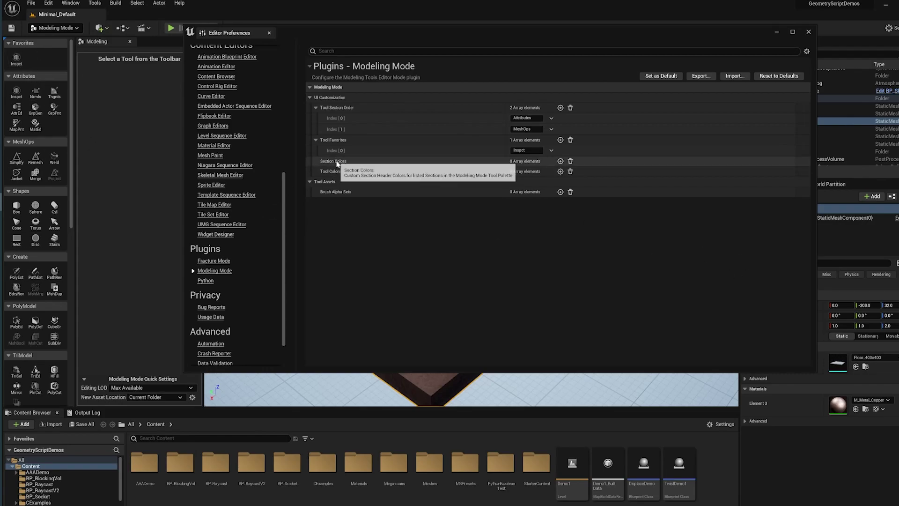
{"action": "scroll", "coordinate": [24, 204], "scroll_direction": "down", "scroll_amount": 3}
{"action": "scroll", "coordinate": [23, 204], "scroll_direction": "up", "scroll_amount": 3}
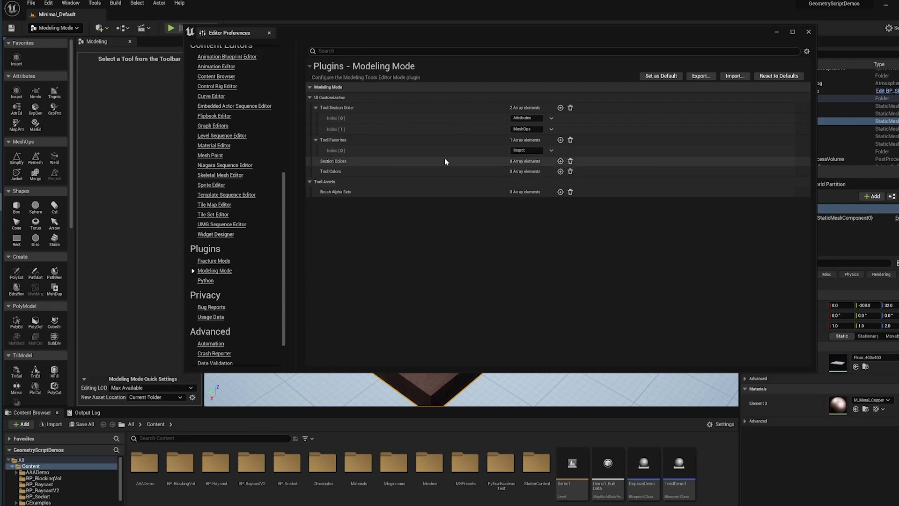
- Add a Section Colors entry for the PolyModel section and set its color to red
{"action": "left_click", "coordinate": [560, 161]}
{"action": "left_click", "coordinate": [323, 172]}
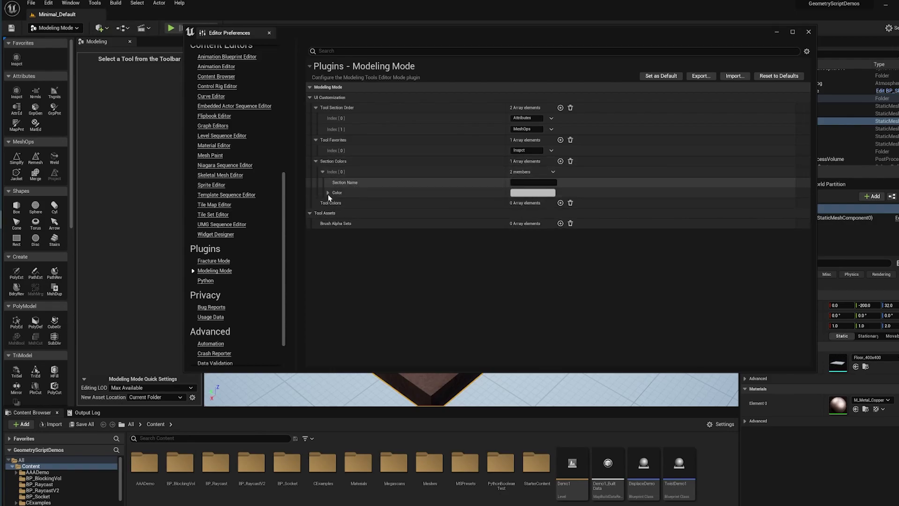
{"action": "scroll", "coordinate": [52, 259], "scroll_direction": "down", "scroll_amount": 2}
{"action": "scroll", "coordinate": [52, 259], "scroll_direction": "down", "scroll_amount": 1}
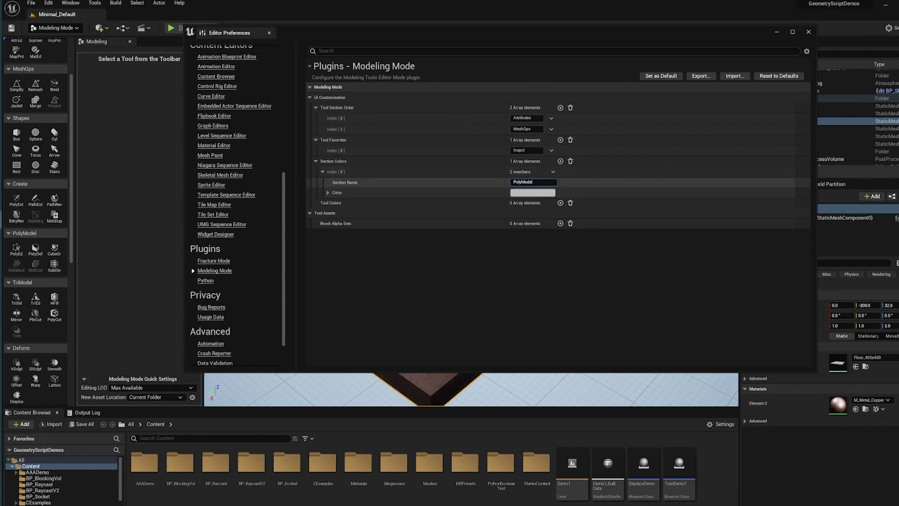
{"action": "left_click", "coordinate": [533, 193]}
{"action": "left_click_drag", "start_coordinate": [577, 234], "coordinate": [645, 224]}
{"action": "left_click", "coordinate": [646, 384]}
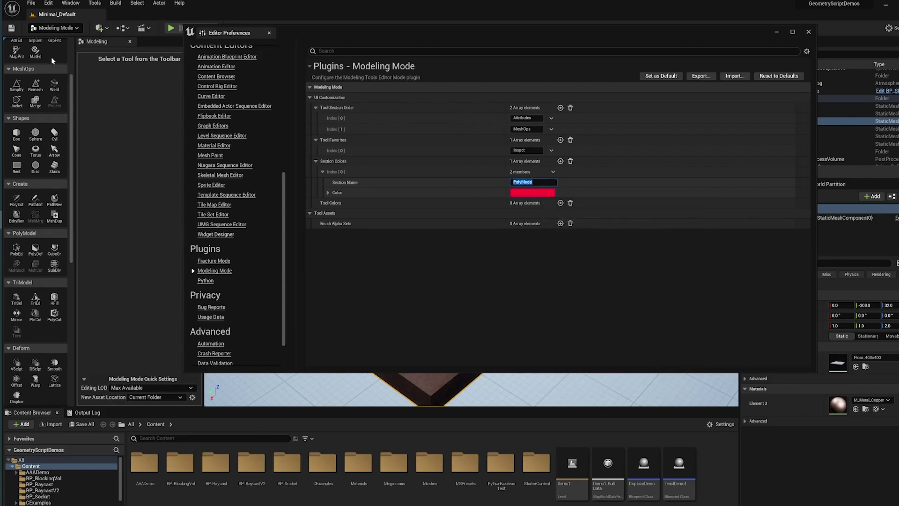
- Leave Modeling mode for Select mode and re-enter it to apply the PolyModel header color
{"action": "left_click", "coordinate": [52, 28]}
{"action": "left_click", "coordinate": [53, 41]}
{"action": "left_click", "coordinate": [51, 28]}
{"action": "left_click", "coordinate": [70, 75]}
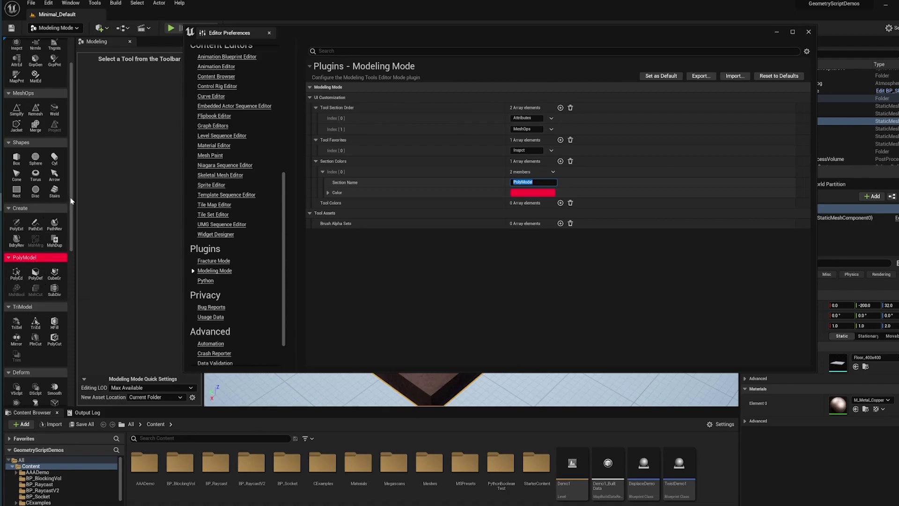
{"action": "scroll", "coordinate": [26, 278], "scroll_direction": "down", "scroll_amount": 3}
{"action": "scroll", "coordinate": [27, 281], "scroll_direction": "up", "scroll_amount": 3}
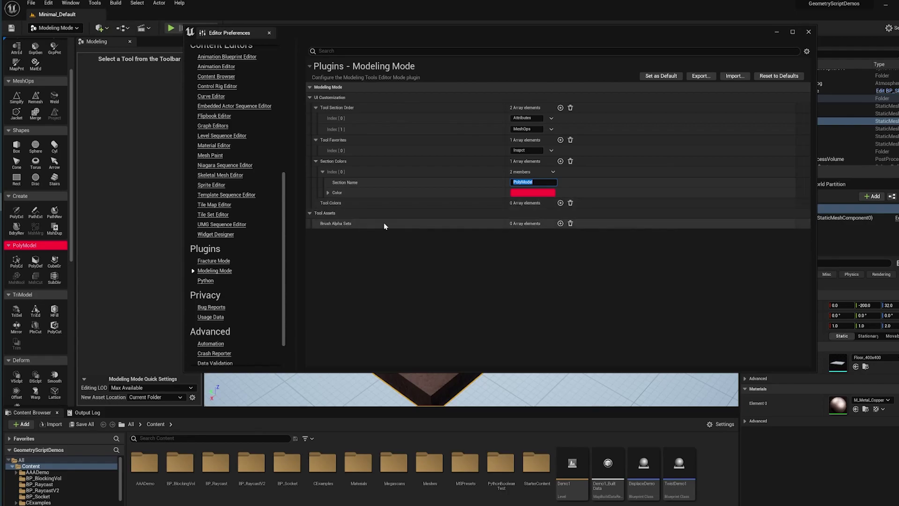
- Add a Tool Colors entry for Deform.VSclpt and set its color to a light blue
{"action": "left_click", "coordinate": [560, 202]}
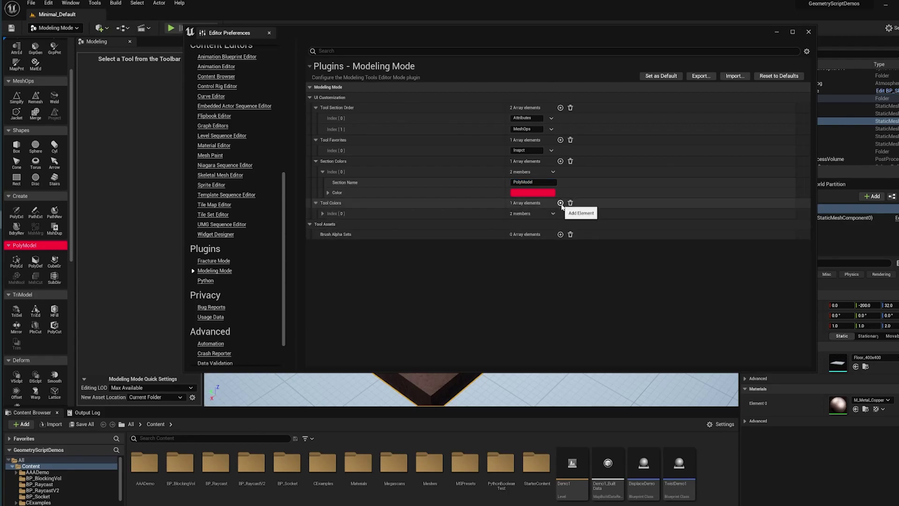
{"action": "left_click", "coordinate": [323, 213]}
{"action": "scroll", "coordinate": [35, 125], "scroll_direction": "up", "scroll_amount": 3}
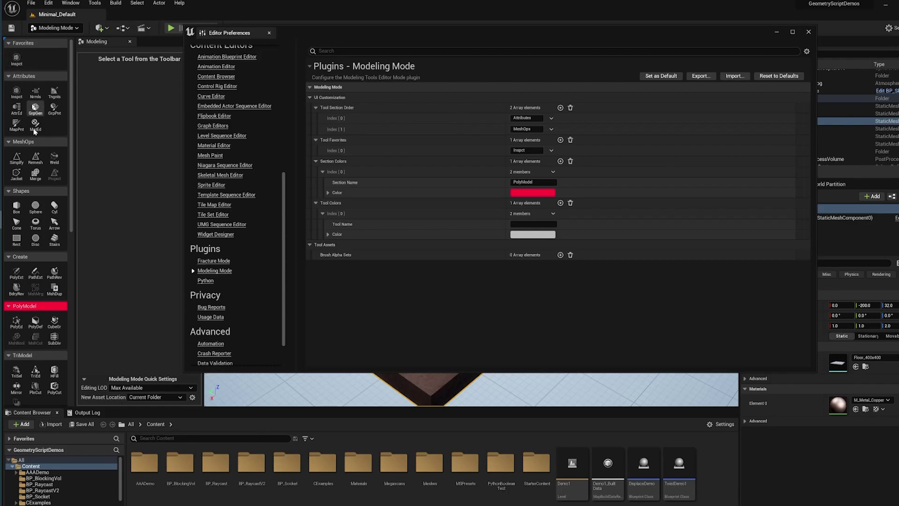
{"action": "scroll", "coordinate": [28, 173], "scroll_direction": "down", "scroll_amount": 7}
{"action": "scroll", "coordinate": [28, 173], "scroll_direction": "down", "scroll_amount": 3}
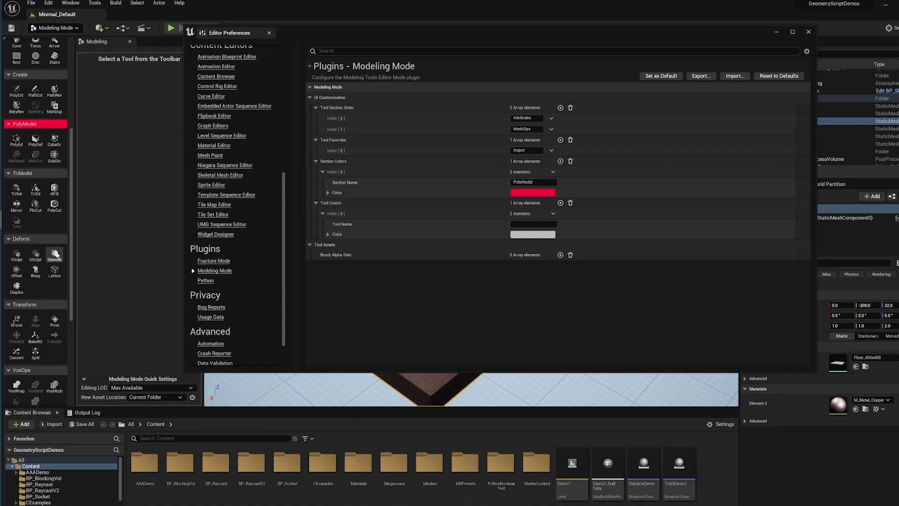
{"action": "left_click", "coordinate": [527, 223]}
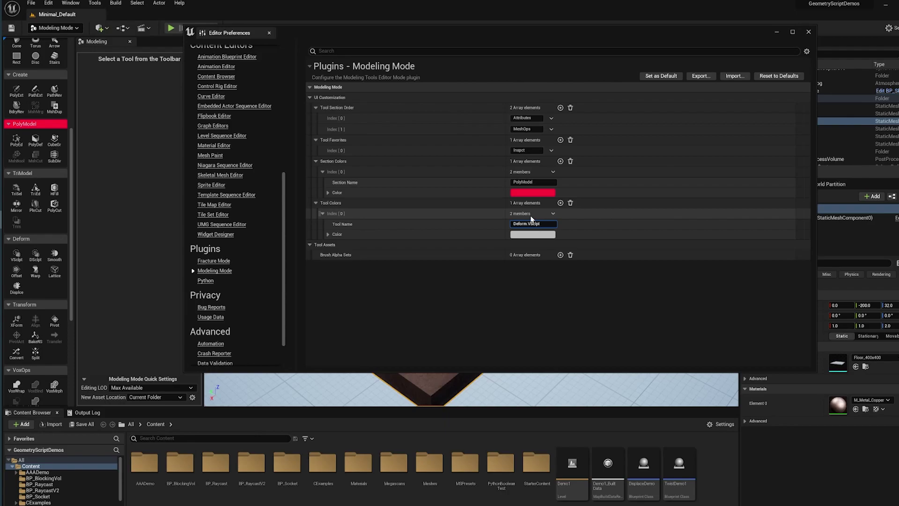
{"action": "left_click", "coordinate": [543, 234]}
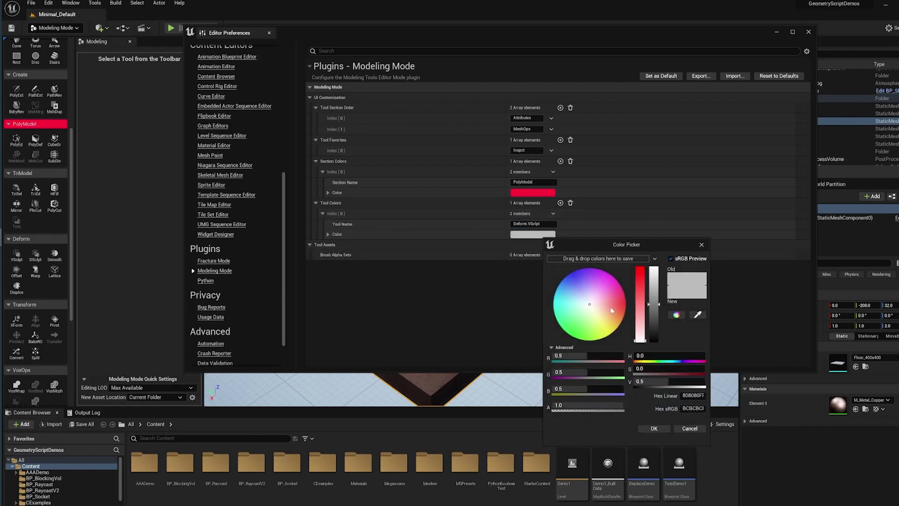
{"action": "left_click", "coordinate": [570, 275]}
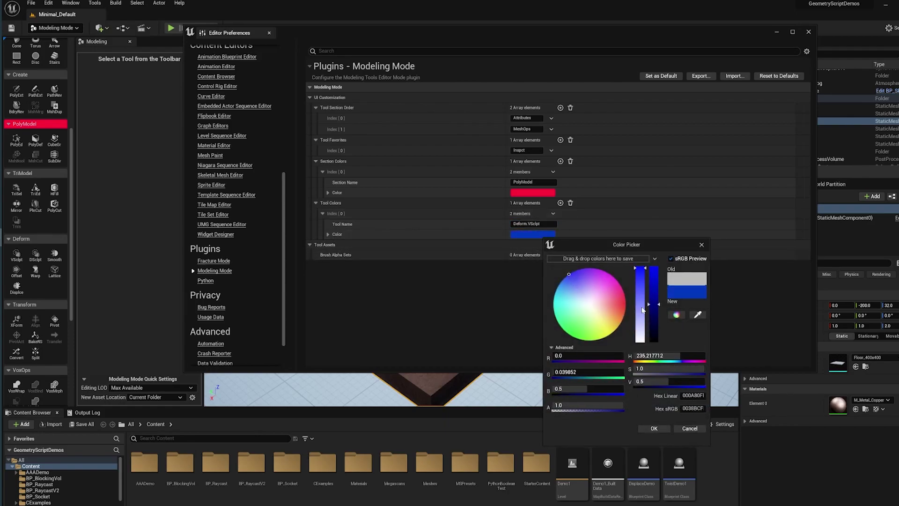
{"action": "left_click_drag", "start_coordinate": [657, 301], "coordinate": [640, 294]}
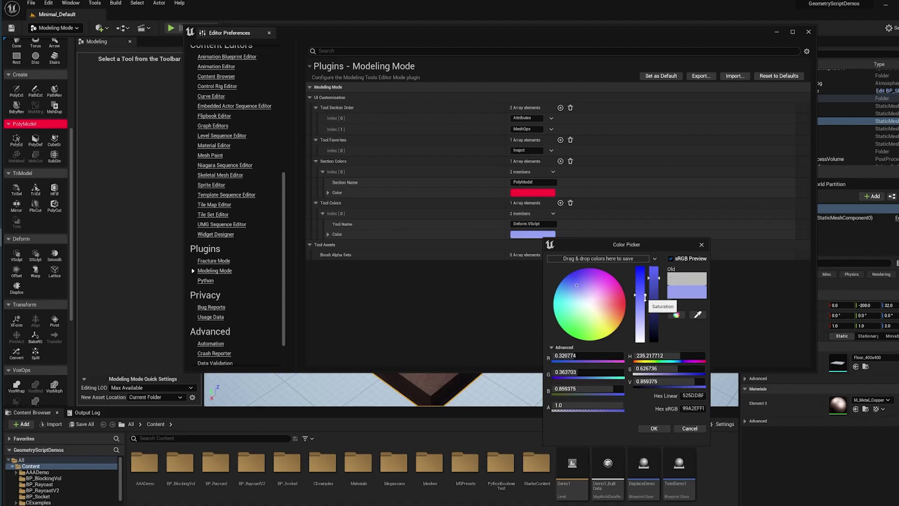
{"action": "left_click", "coordinate": [654, 428]}
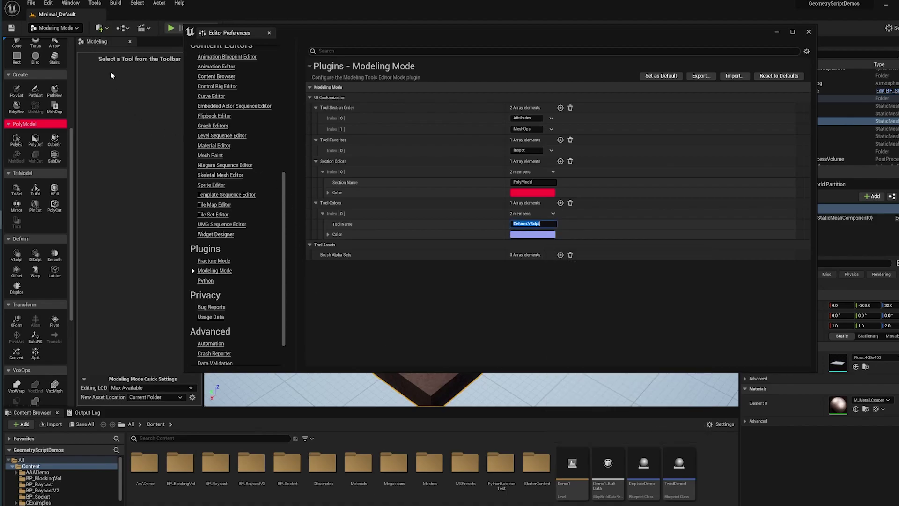
- Re-enter Modeling mode via Select mode to apply the VSclpt tool color, and check the customized palette
{"action": "left_click", "coordinate": [53, 28]}
{"action": "left_click", "coordinate": [53, 40]}
{"action": "left_click", "coordinate": [52, 27]}
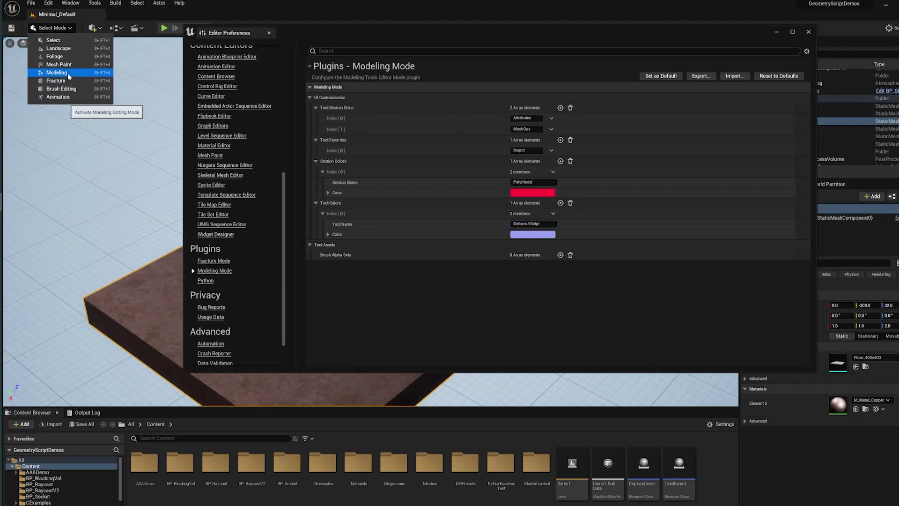
{"action": "left_click", "coordinate": [67, 73]}
{"action": "scroll", "coordinate": [35, 246], "scroll_direction": "down", "scroll_amount": 10}
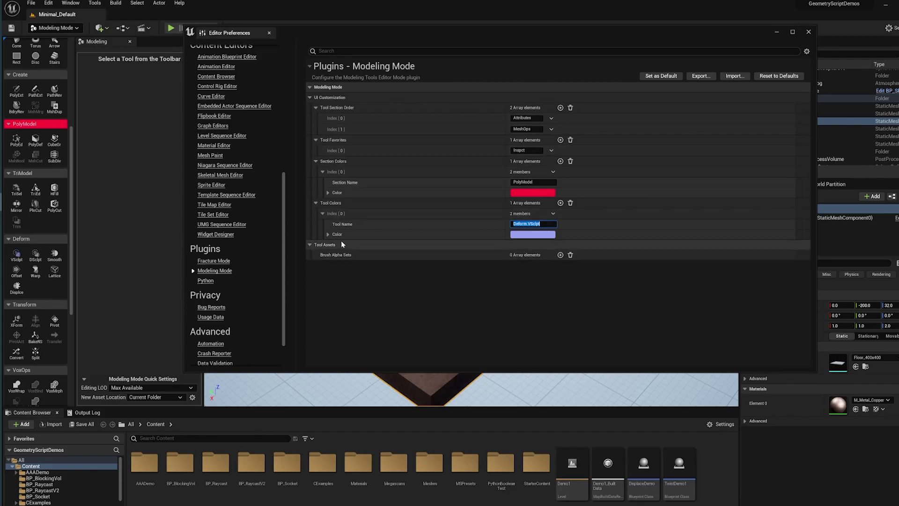
{"action": "scroll", "coordinate": [44, 214], "scroll_direction": "down", "scroll_amount": 1}
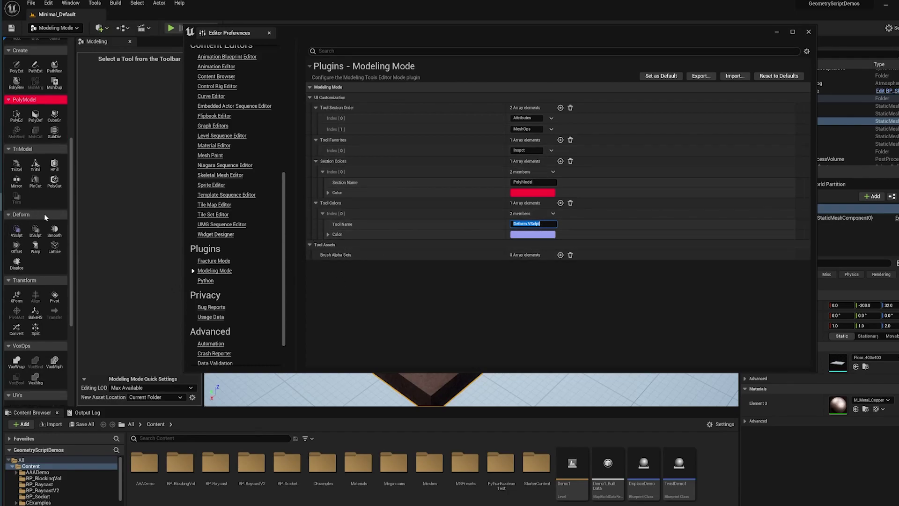
{"action": "scroll", "coordinate": [29, 231], "scroll_direction": "up", "scroll_amount": 6}
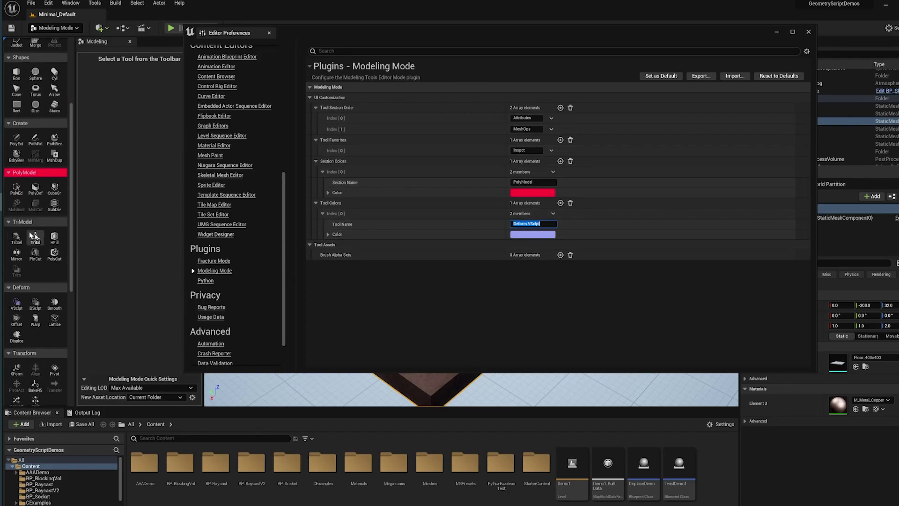
{"action": "scroll", "coordinate": [40, 110], "scroll_direction": "up", "scroll_amount": 3}
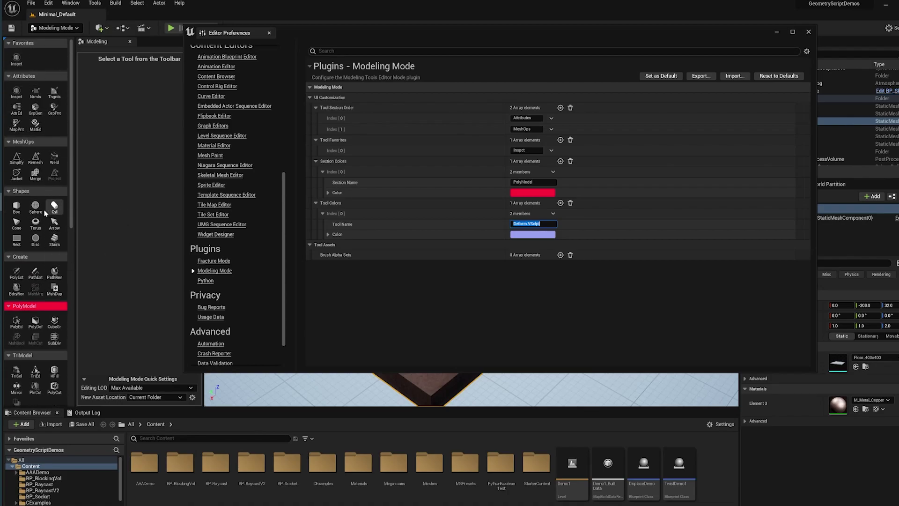
{"action": "left_click_drag", "start_coordinate": [71, 217], "coordinate": [83, 160]}
- Move the Editor Preferences window so that it no longer covers the Outliner and Details panels
{"action": "left_click_drag", "start_coordinate": [322, 32], "coordinate": [292, 25]}
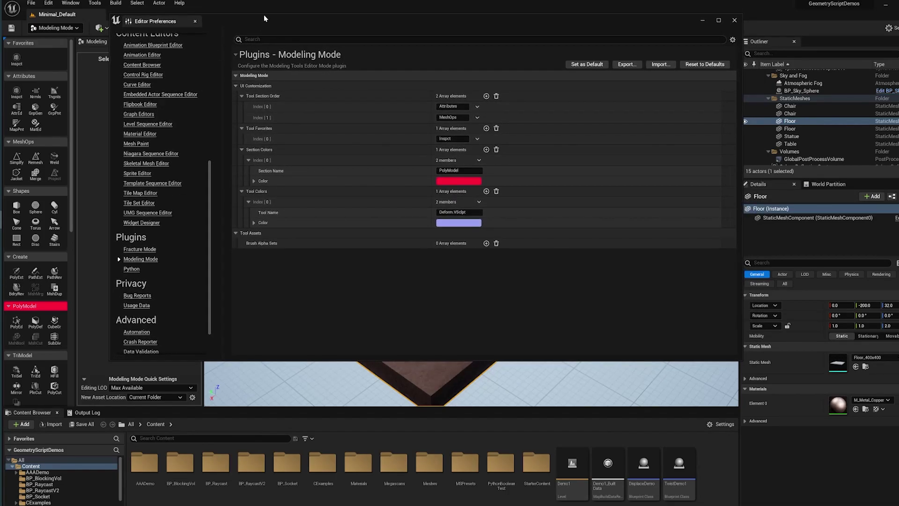
{"action": "left_click_drag", "start_coordinate": [263, 16], "coordinate": [265, 15]}
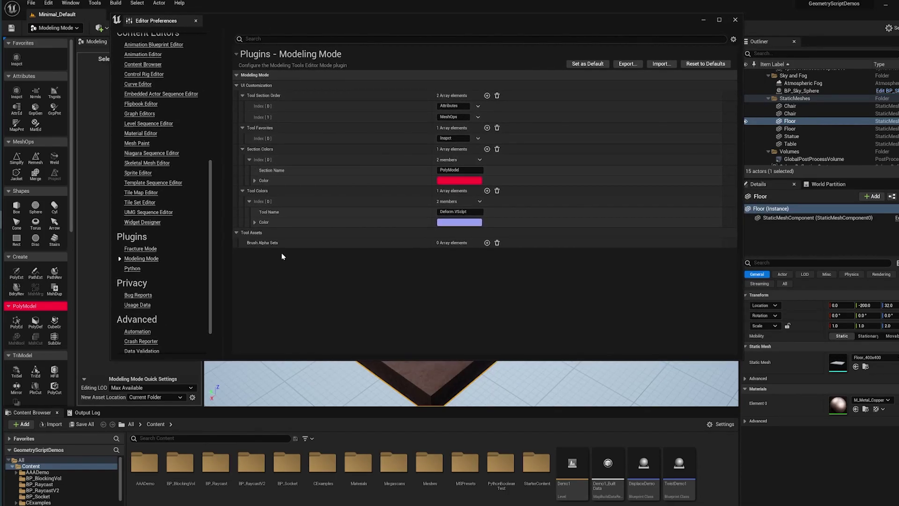